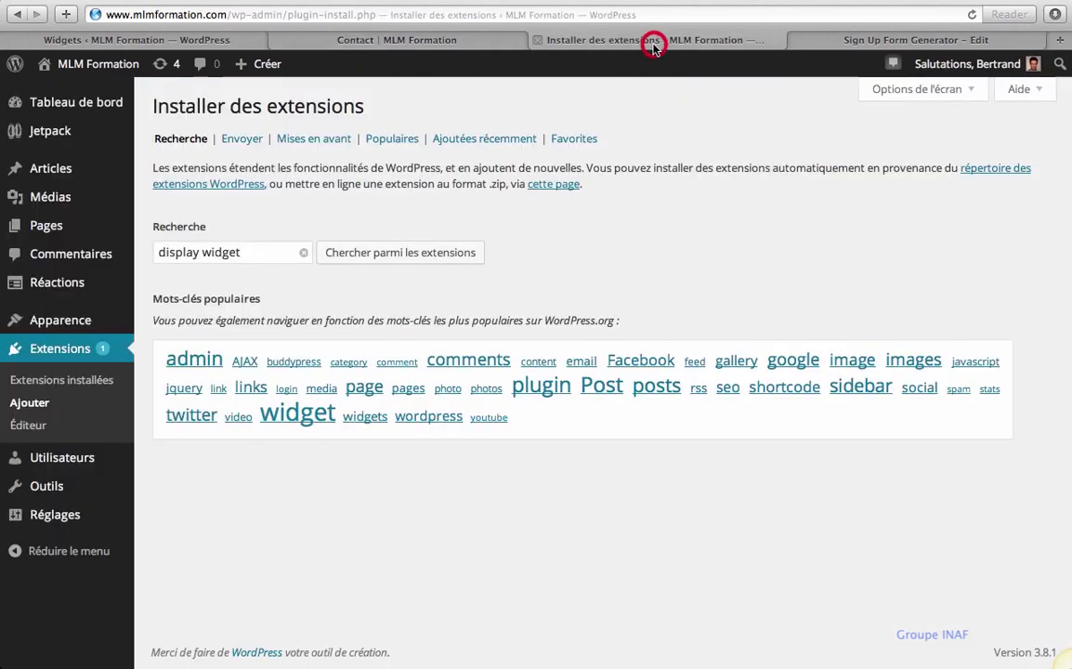
Search the extensions for "display widget", then install and activate the Display Widgets plugin
{"action": "left_click", "coordinate": [653, 39]}
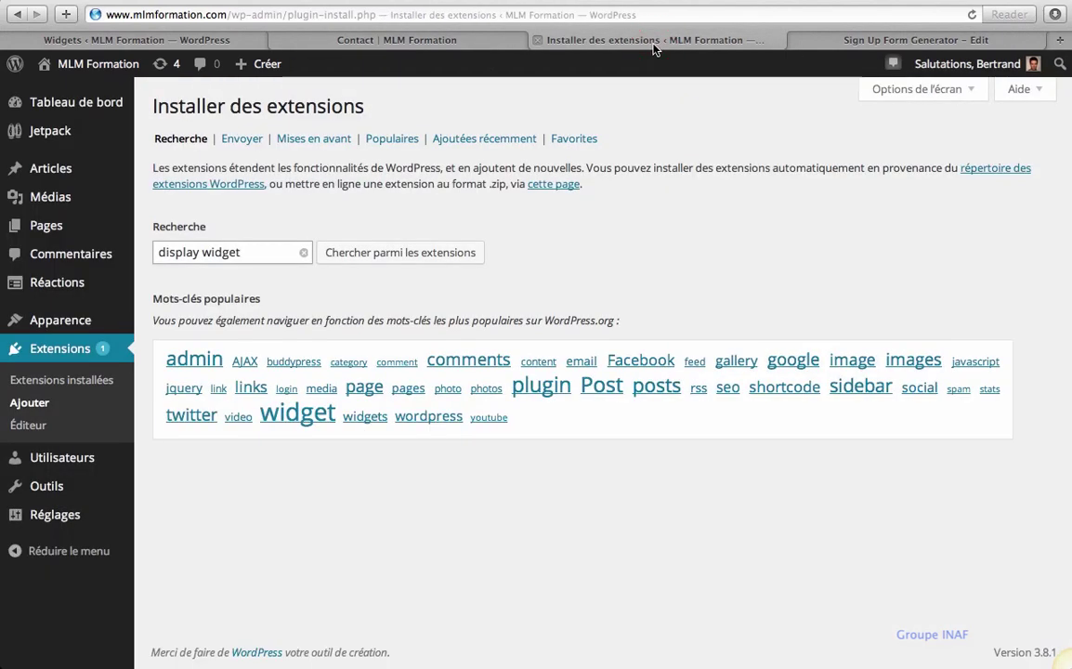
{"action": "left_click", "coordinate": [424, 256]}
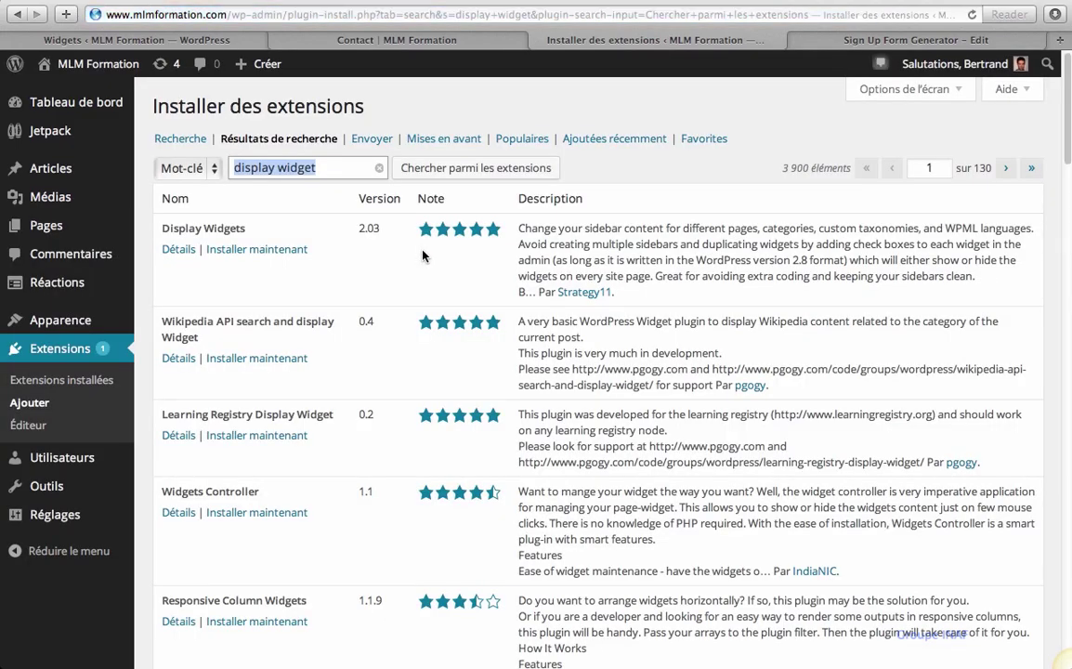
{"action": "left_click", "coordinate": [303, 249]}
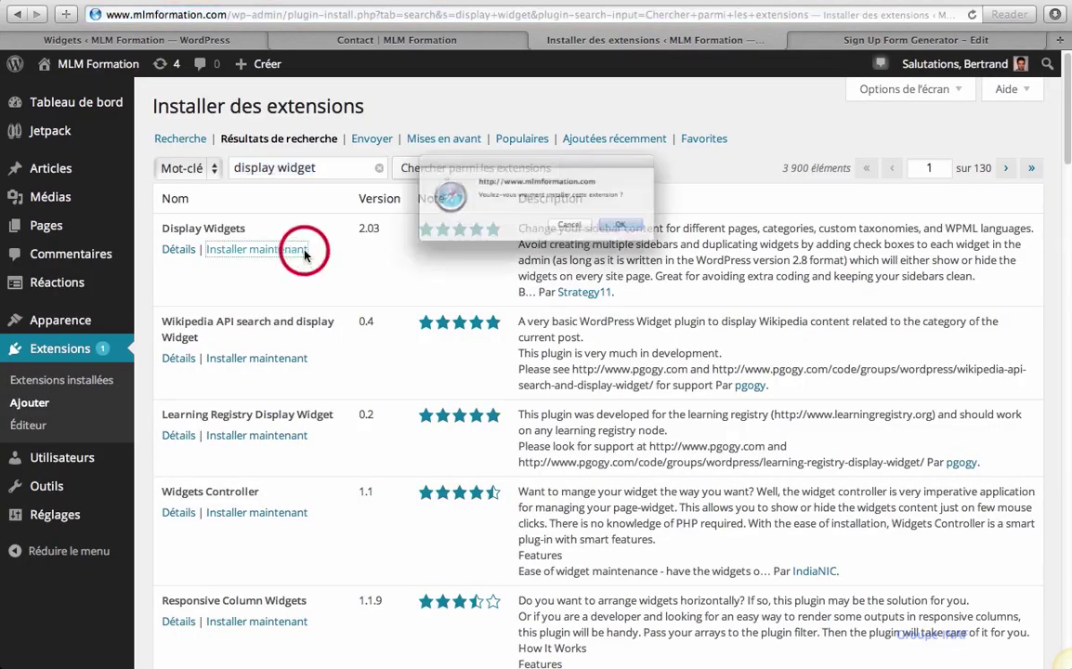
{"action": "left_click", "coordinate": [661, 239]}
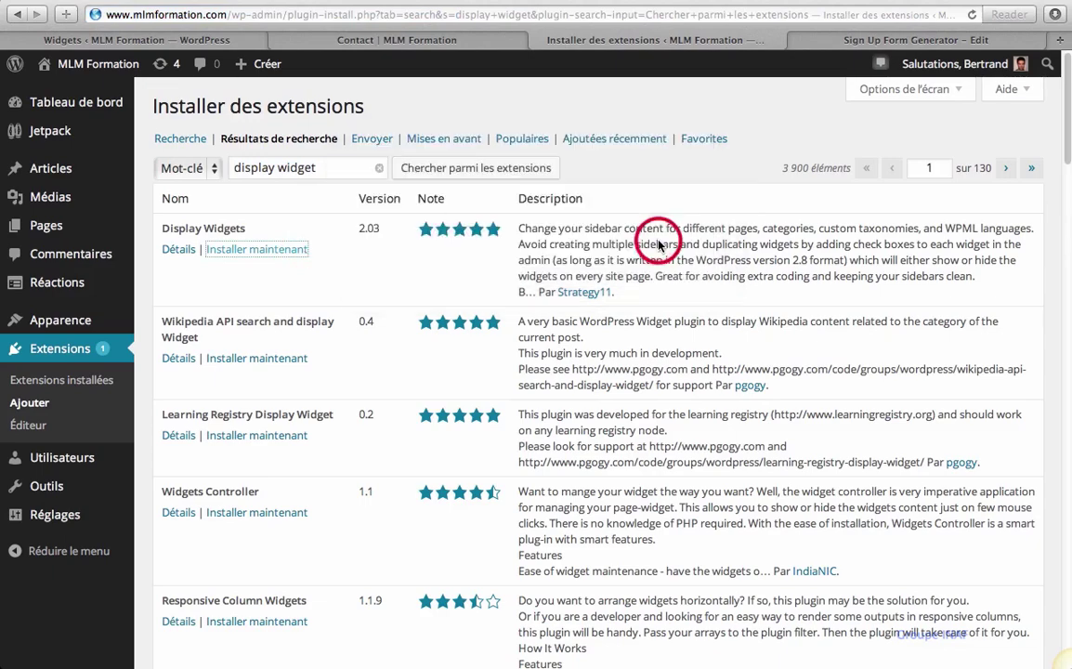
{"action": "left_click", "coordinate": [233, 249]}
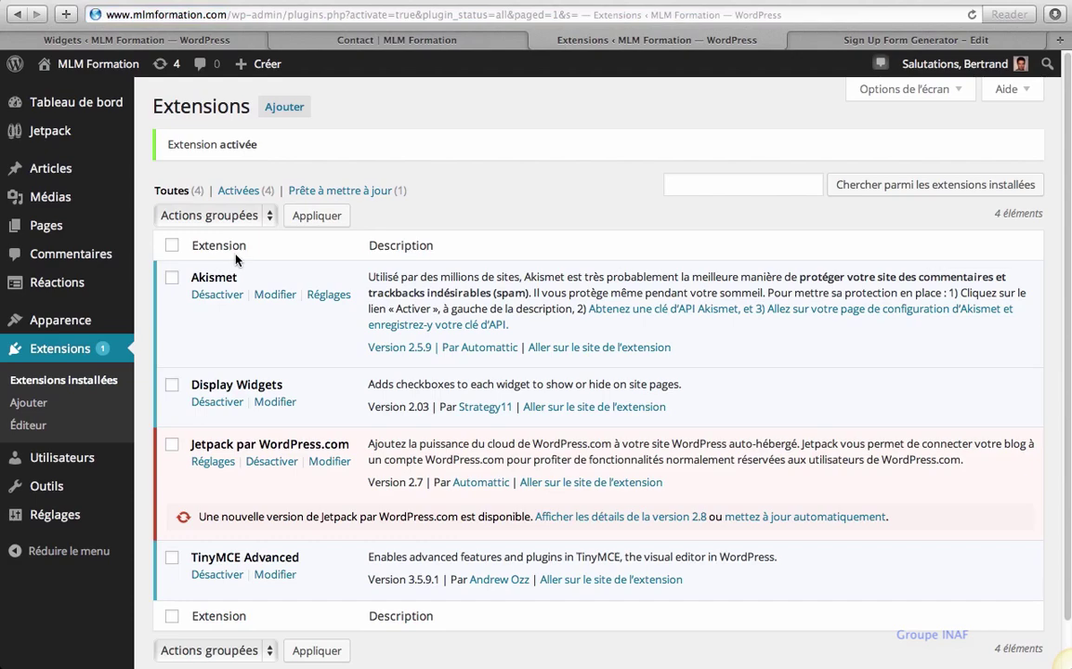
Set the first Image (Jetpack) widget in Colonne principale to be hidden on the A Propos page and save it
{"action": "left_click", "coordinate": [220, 42]}
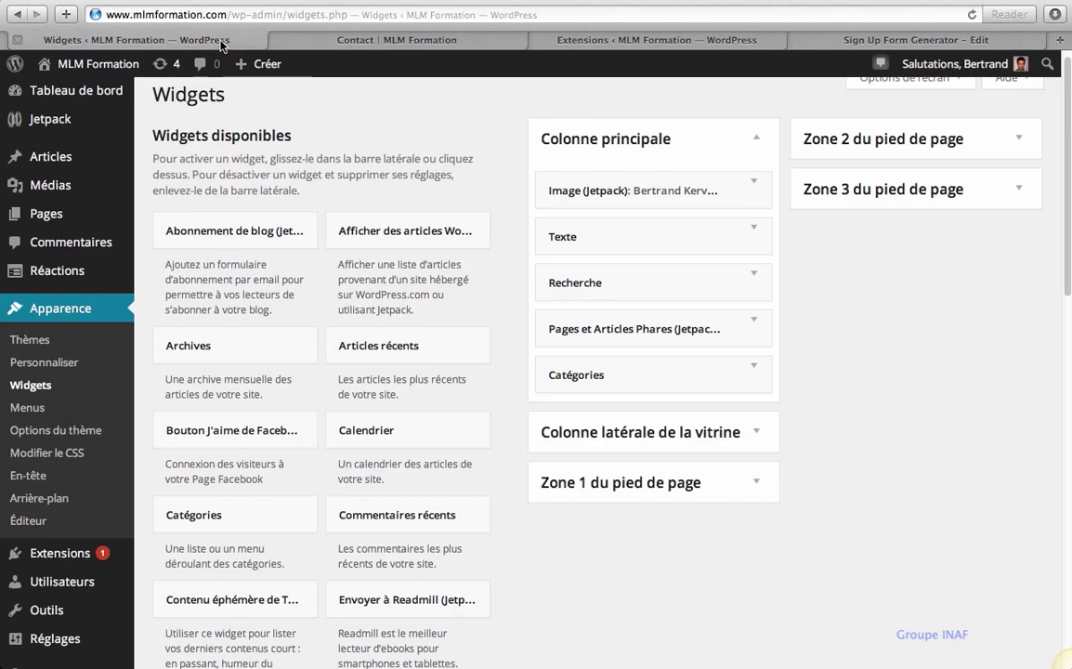
{"action": "left_click", "coordinate": [753, 183]}
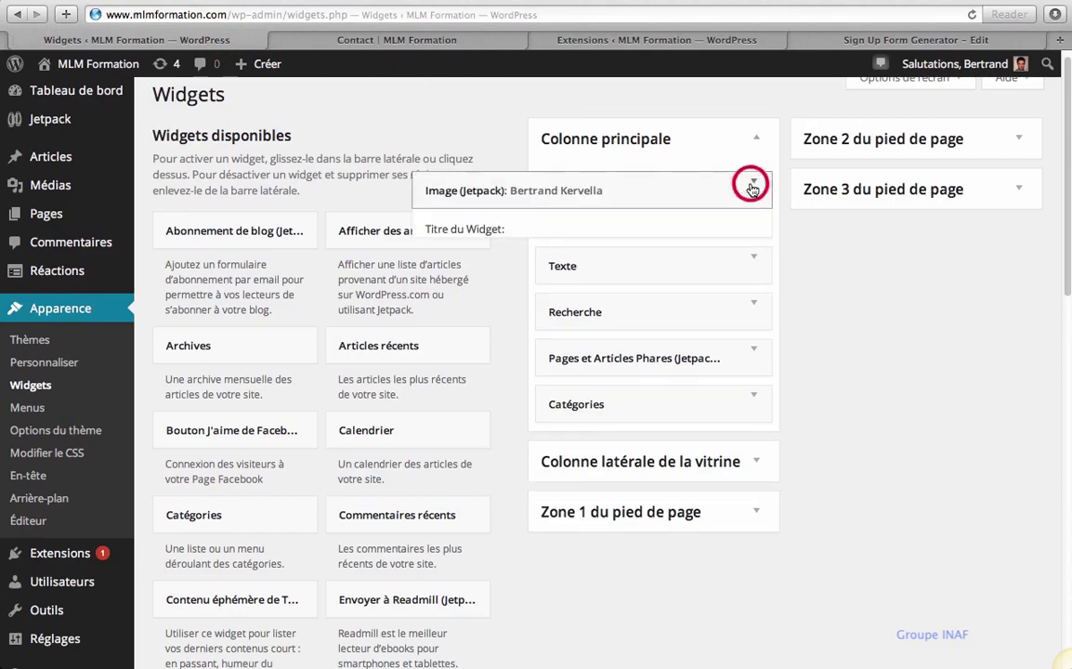
{"action": "scroll", "coordinate": [753, 193], "scroll_direction": "down", "scroll_amount": 8}
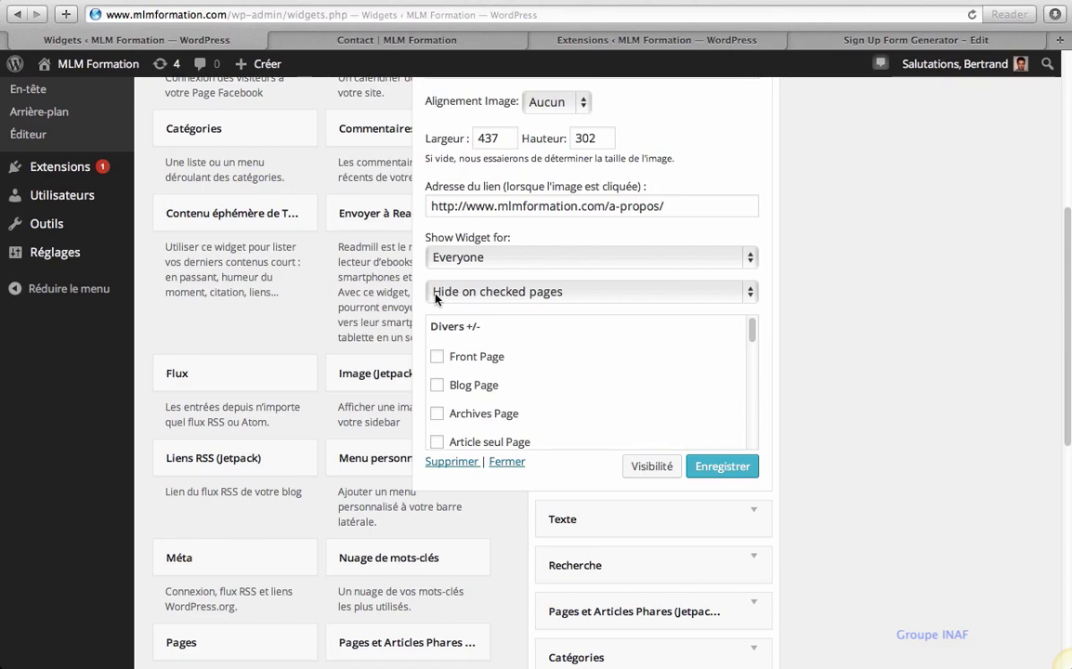
{"action": "left_click", "coordinate": [746, 295]}
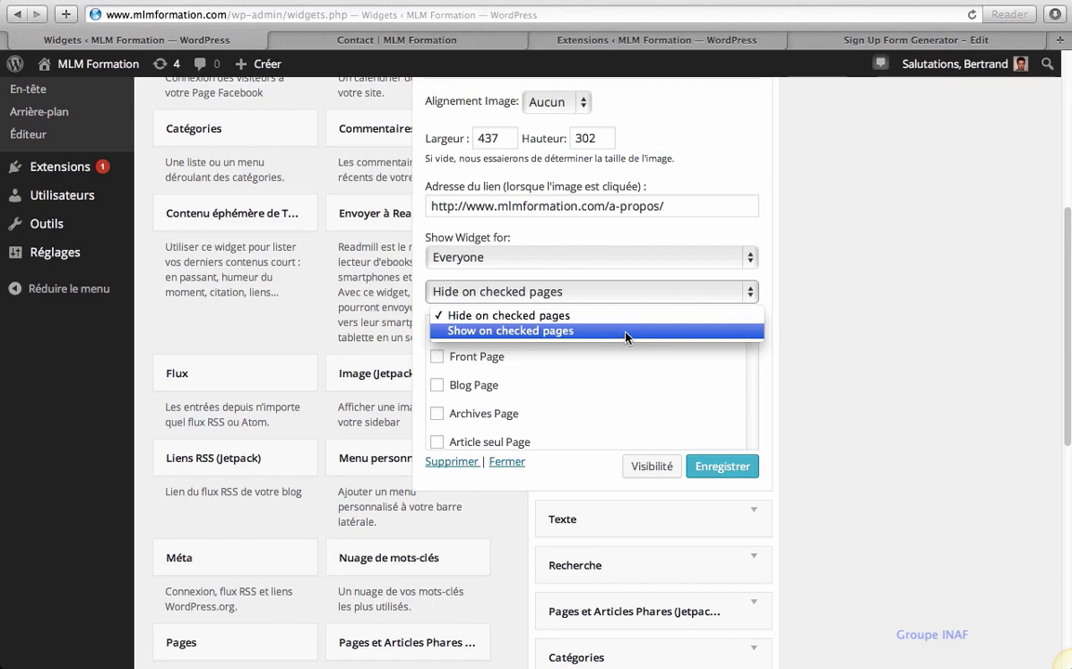
{"action": "left_click", "coordinate": [748, 358]}
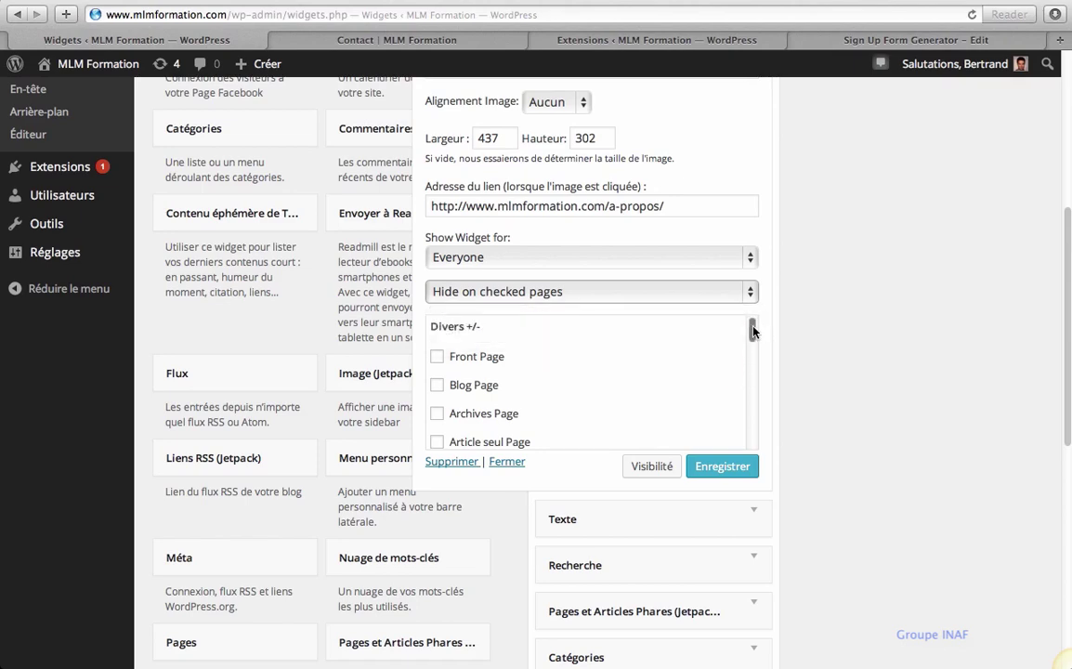
{"action": "left_click_drag", "start_coordinate": [753, 332], "coordinate": [748, 372]}
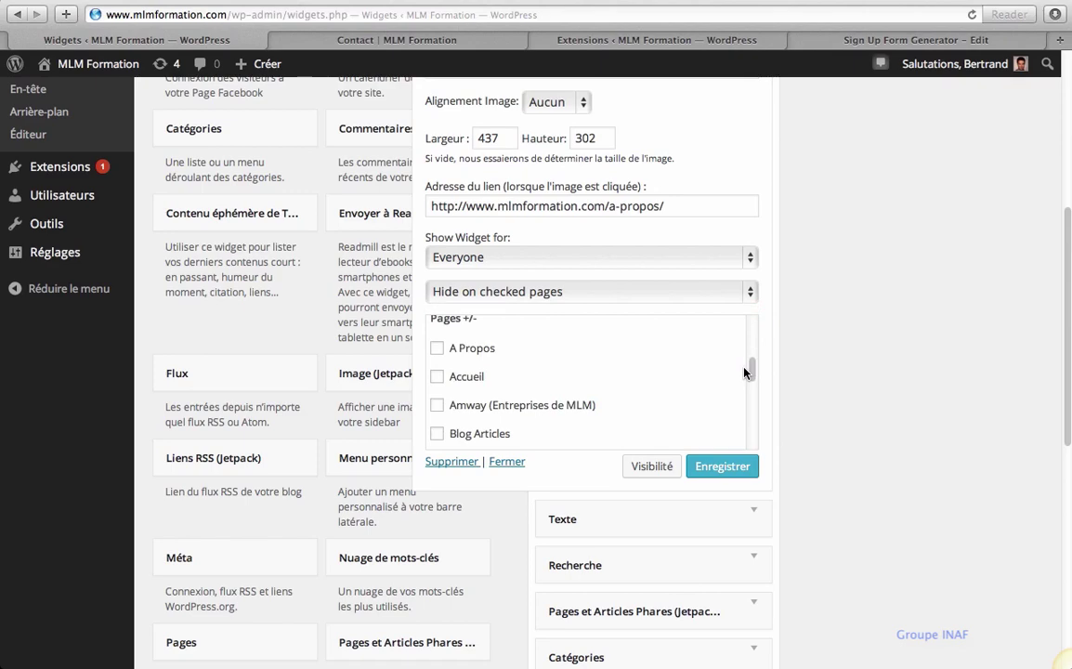
{"action": "left_click", "coordinate": [437, 349]}
{"action": "left_click", "coordinate": [731, 467]}
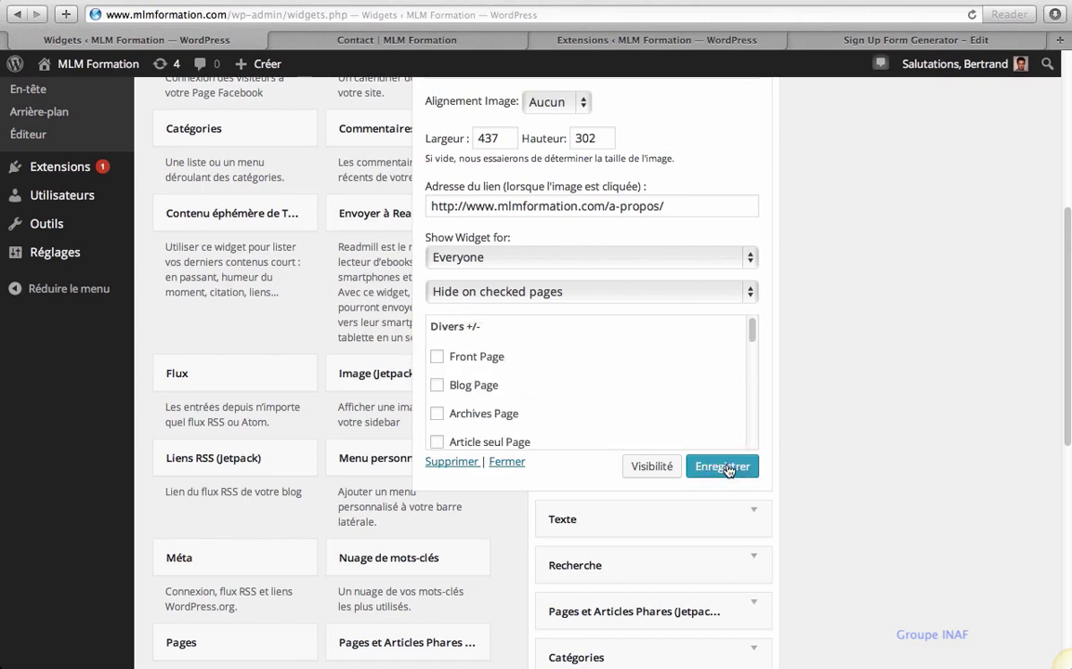
{"action": "left_click_drag", "start_coordinate": [1066, 410], "coordinate": [1064, 254]}
{"action": "left_click", "coordinate": [752, 192]}
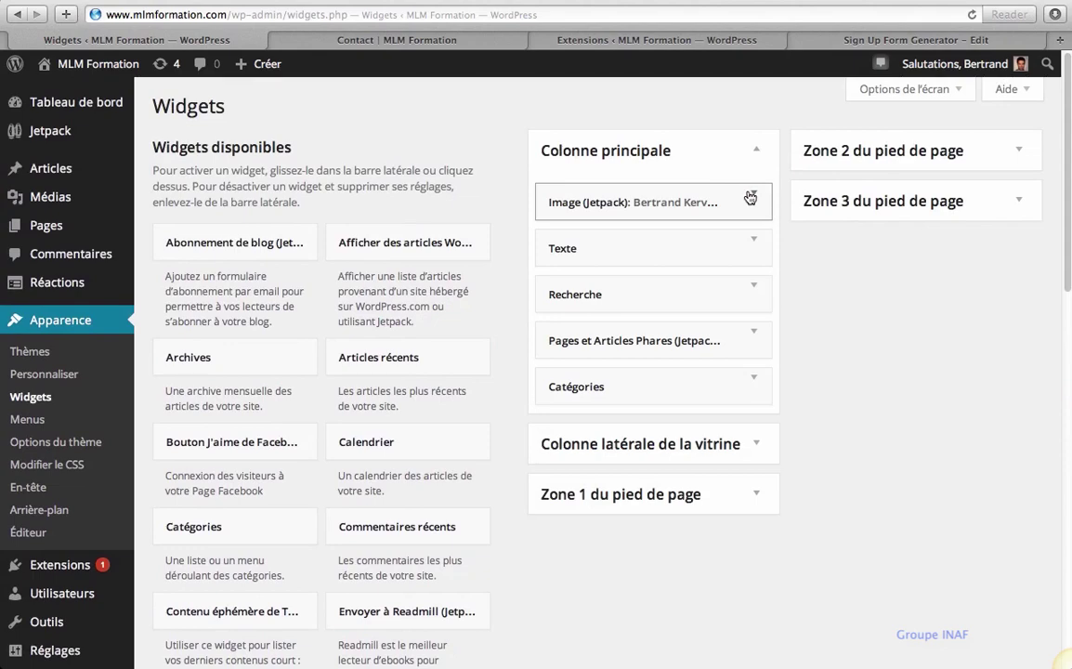
Move the Texte widget into Widgets désactivés and back beneath the first Image widget in Colonne principale
{"action": "left_click", "coordinate": [478, 151]}
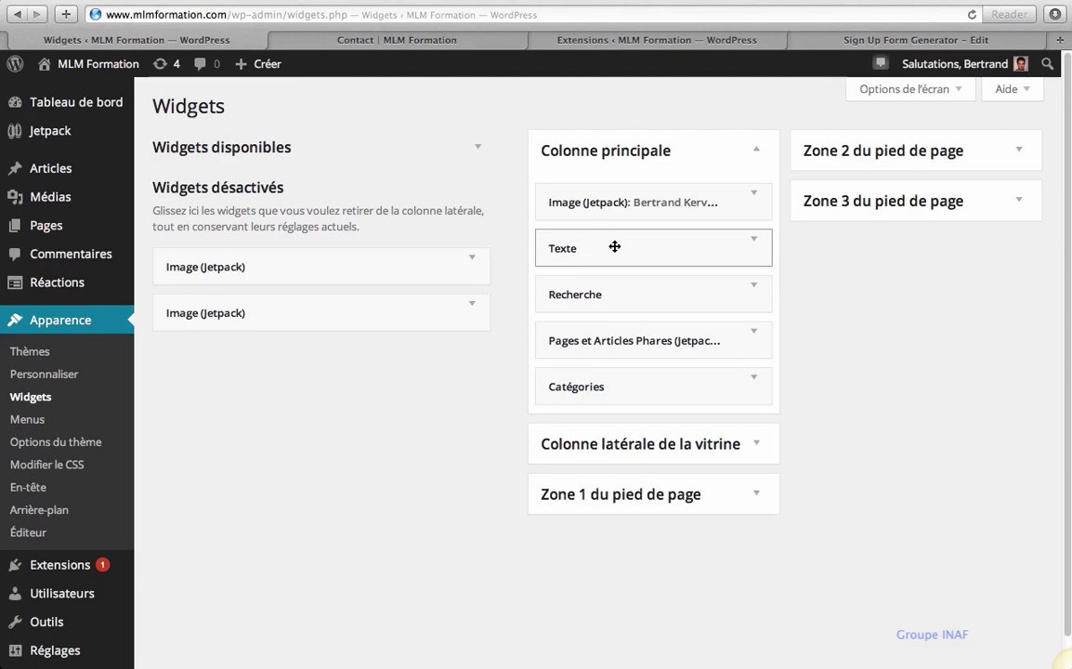
{"action": "left_click_drag", "start_coordinate": [615, 245], "coordinate": [266, 309]}
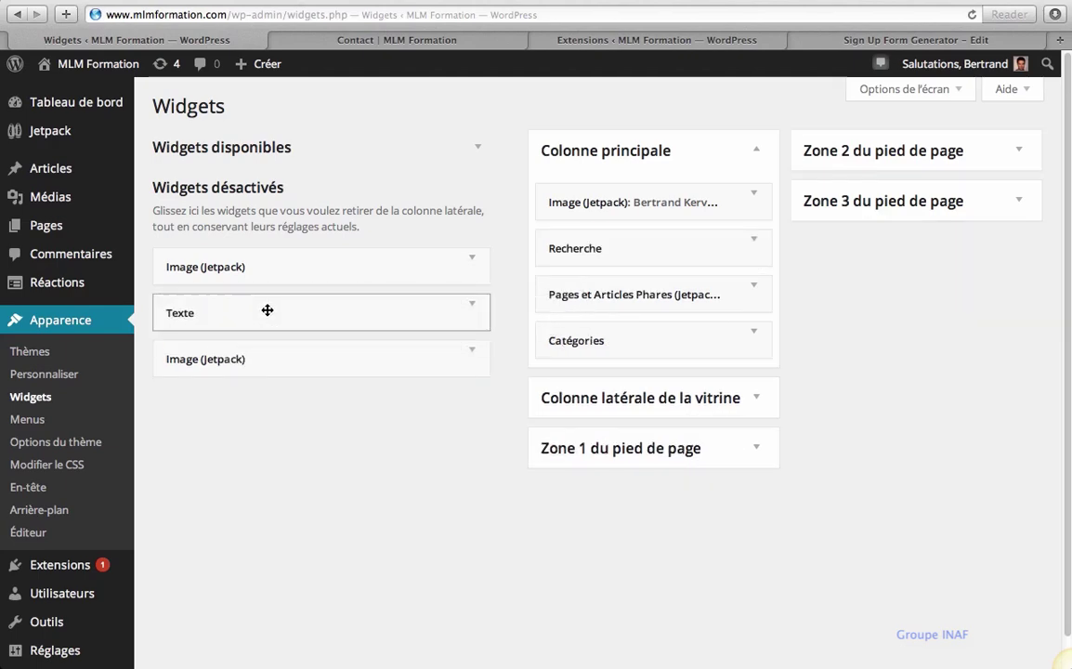
{"action": "left_click_drag", "start_coordinate": [267, 310], "coordinate": [563, 232]}
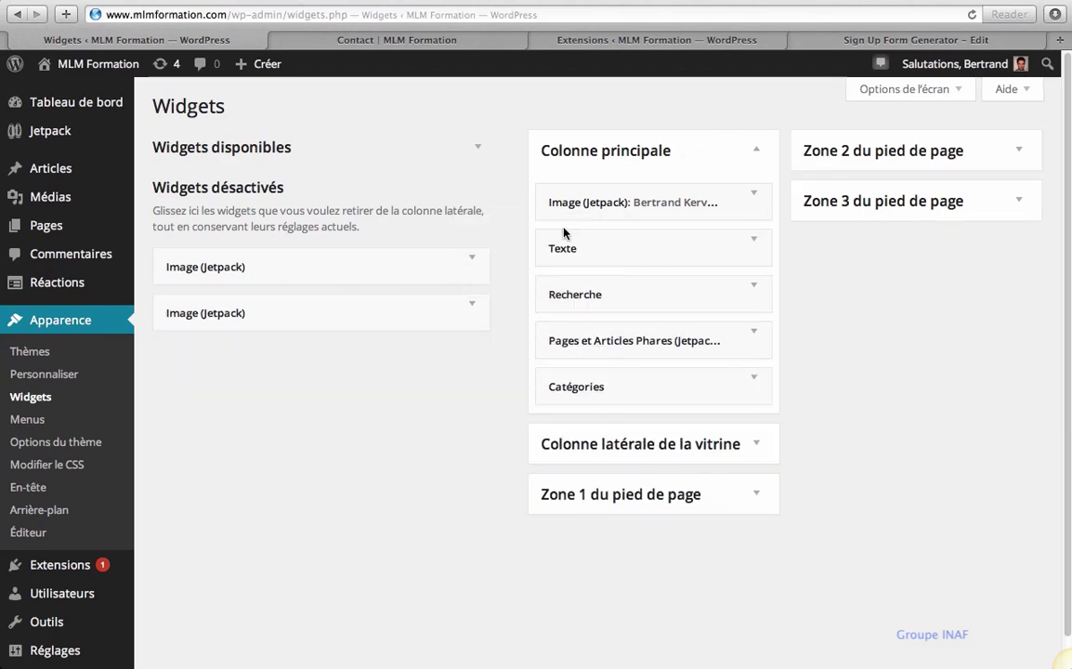
Examine the image URL and link address of the first Image (Jetpack) widget in Widgets désactivés
{"action": "left_click", "coordinate": [471, 260]}
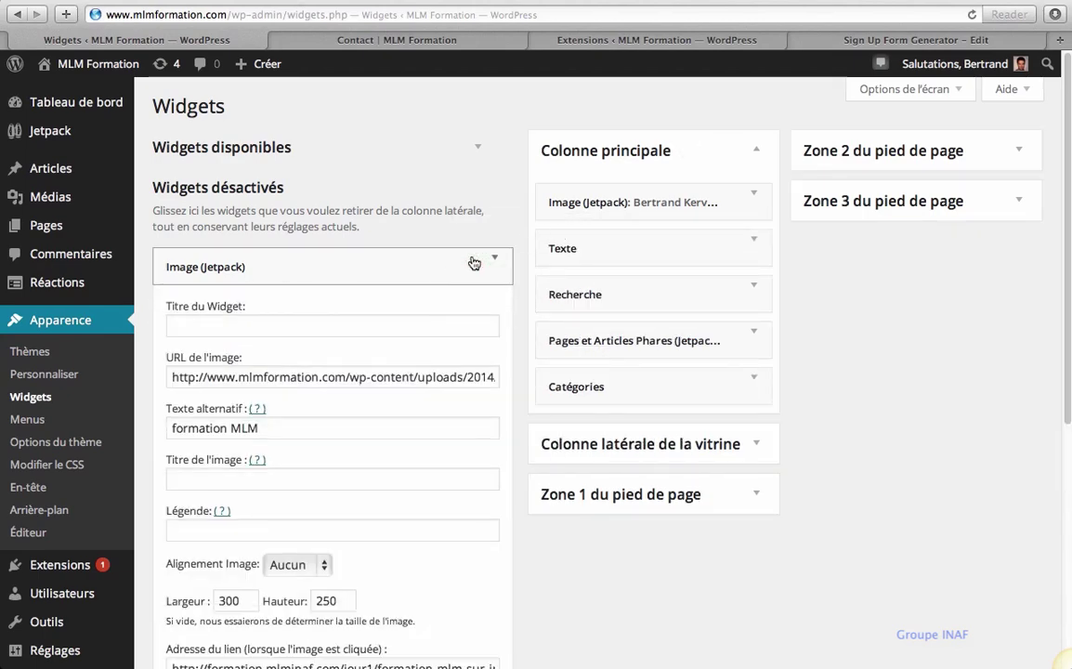
{"action": "left_click_drag", "start_coordinate": [410, 377], "coordinate": [510, 376]}
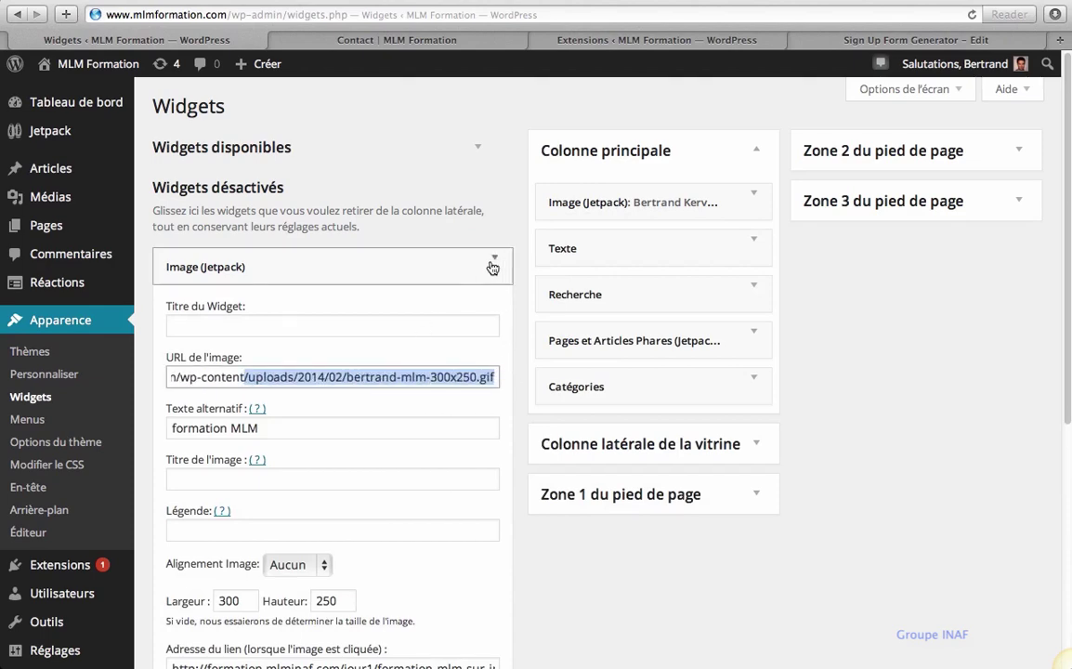
{"action": "scroll", "coordinate": [440, 319], "scroll_direction": "down", "scroll_amount": 1}
{"action": "scroll", "coordinate": [440, 319], "scroll_direction": "down", "scroll_amount": 5}
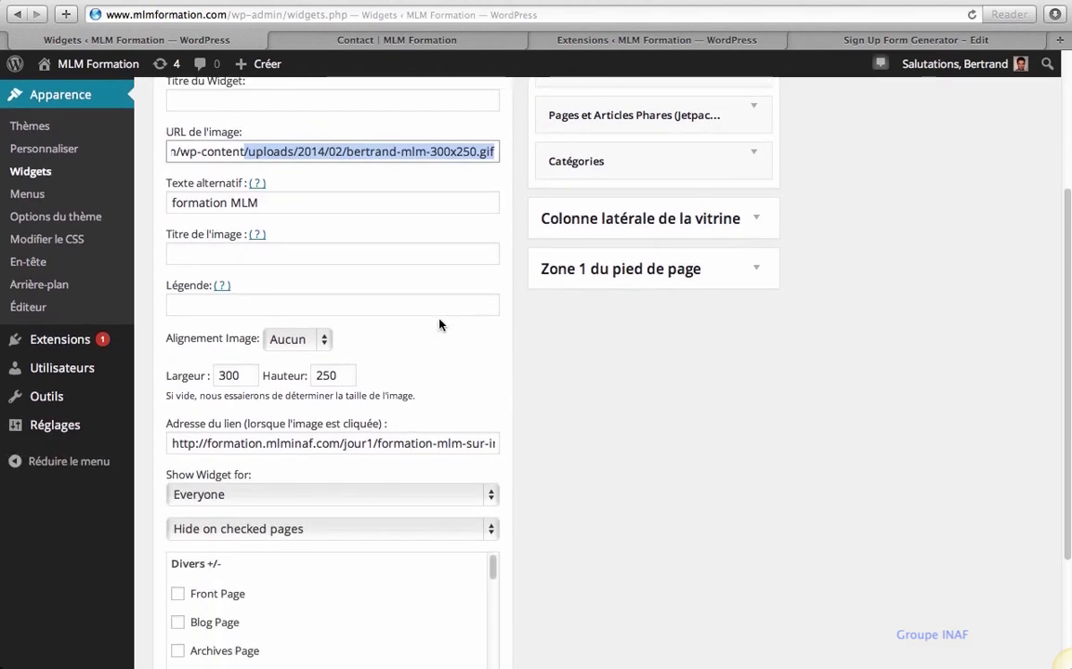
{"action": "left_click", "coordinate": [389, 442]}
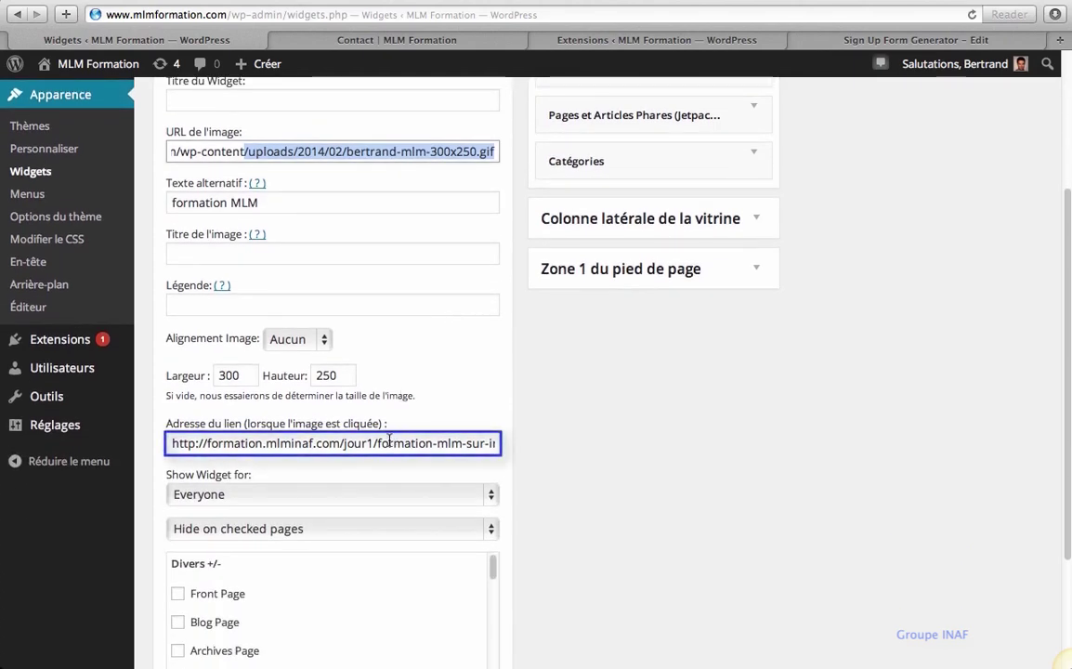
{"action": "scroll", "coordinate": [388, 445], "scroll_direction": "up", "scroll_amount": 5}
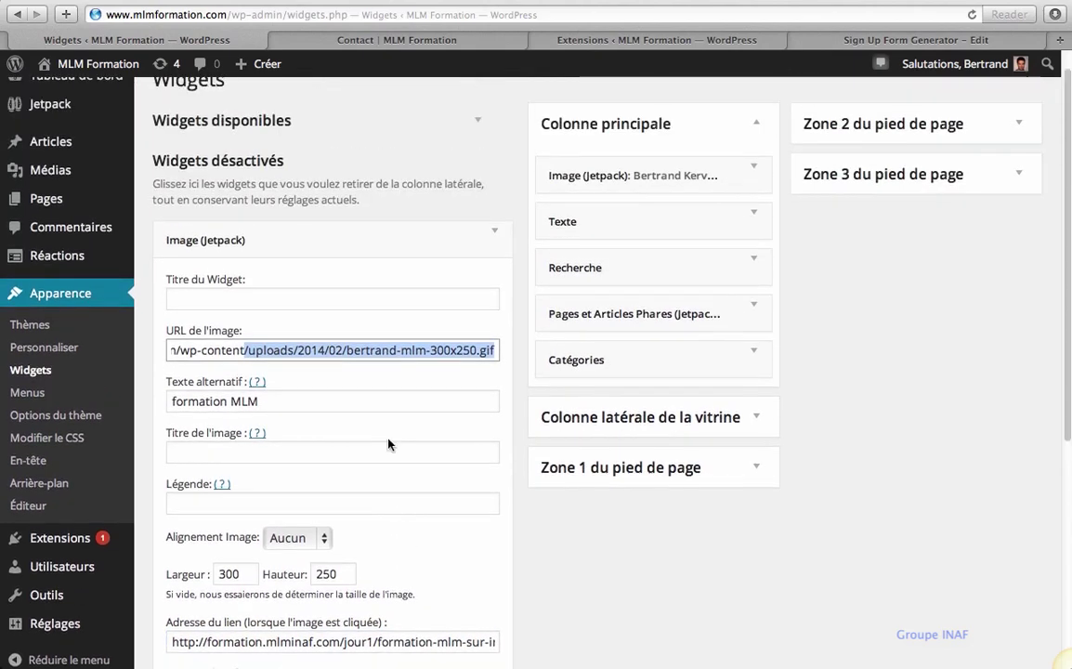
{"action": "left_click", "coordinate": [494, 230]}
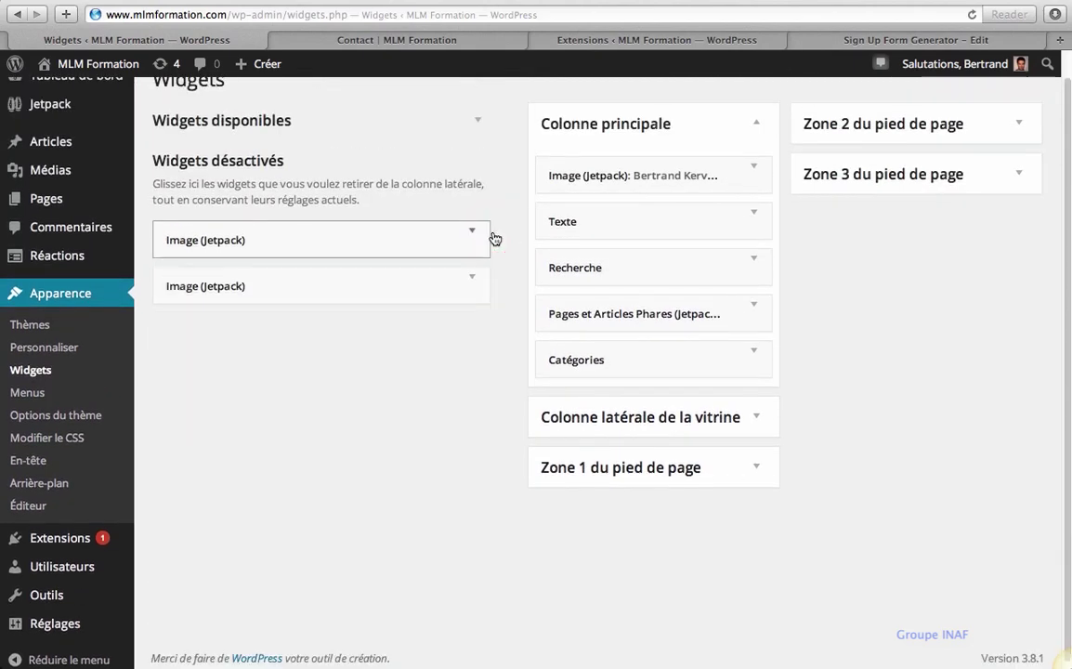
Move the two deactivated Image (Jetpack) widgets into Colonne principale, the first just below Texte and the second just above it
{"action": "left_click_drag", "start_coordinate": [404, 241], "coordinate": [697, 267]}
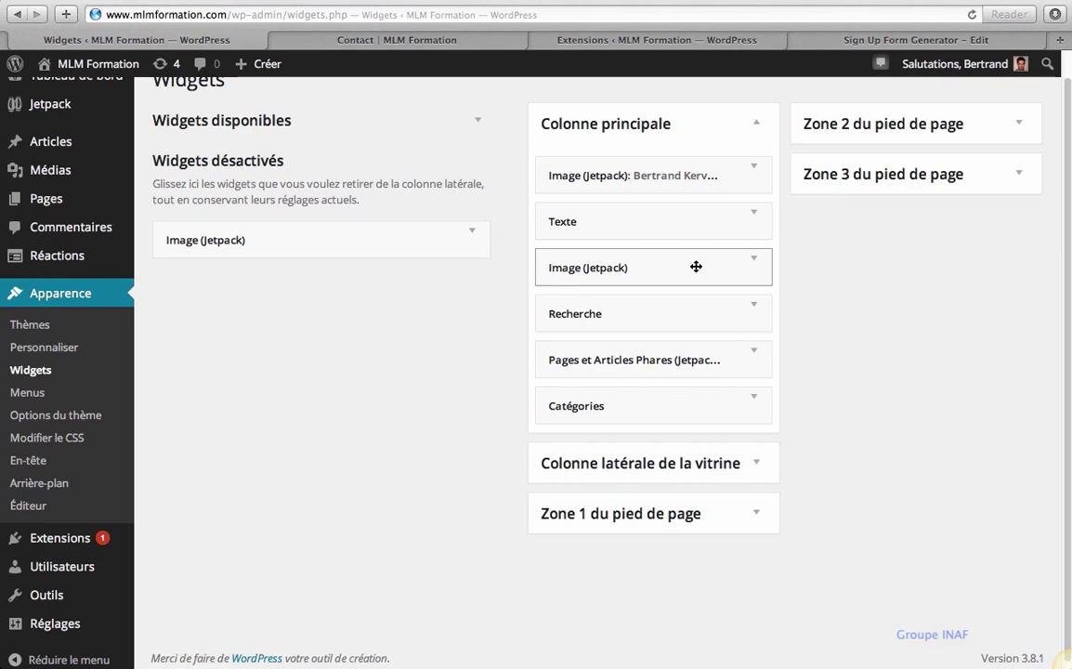
{"action": "left_click", "coordinate": [398, 240]}
{"action": "left_click_drag", "start_coordinate": [399, 240], "coordinate": [721, 208]}
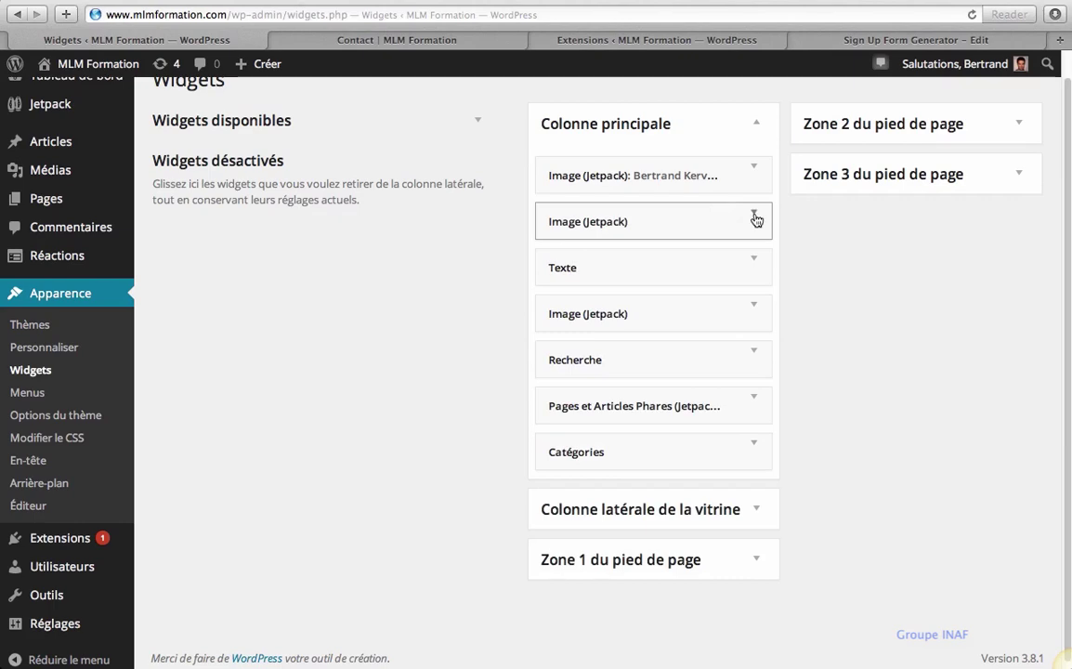
Set the Image (Jetpack) widget above Texte to "Show on checked pages" with A Propos checked, and save it
{"action": "left_click", "coordinate": [754, 213]}
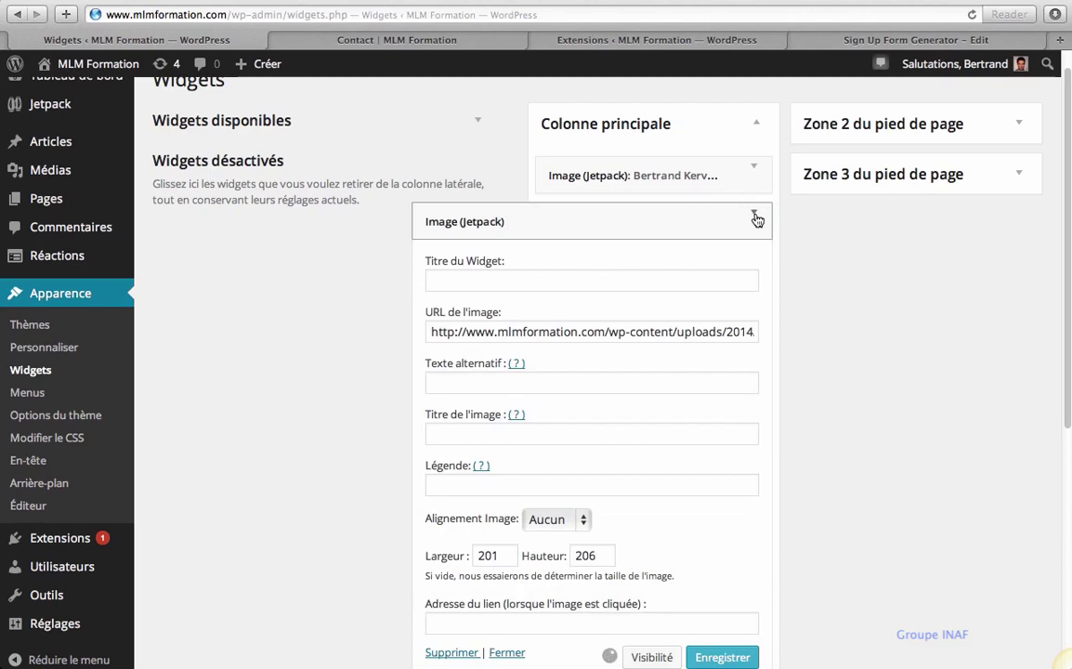
{"action": "scroll", "coordinate": [756, 217], "scroll_direction": "down", "scroll_amount": 5}
{"action": "scroll", "coordinate": [757, 214], "scroll_direction": "down", "scroll_amount": 3}
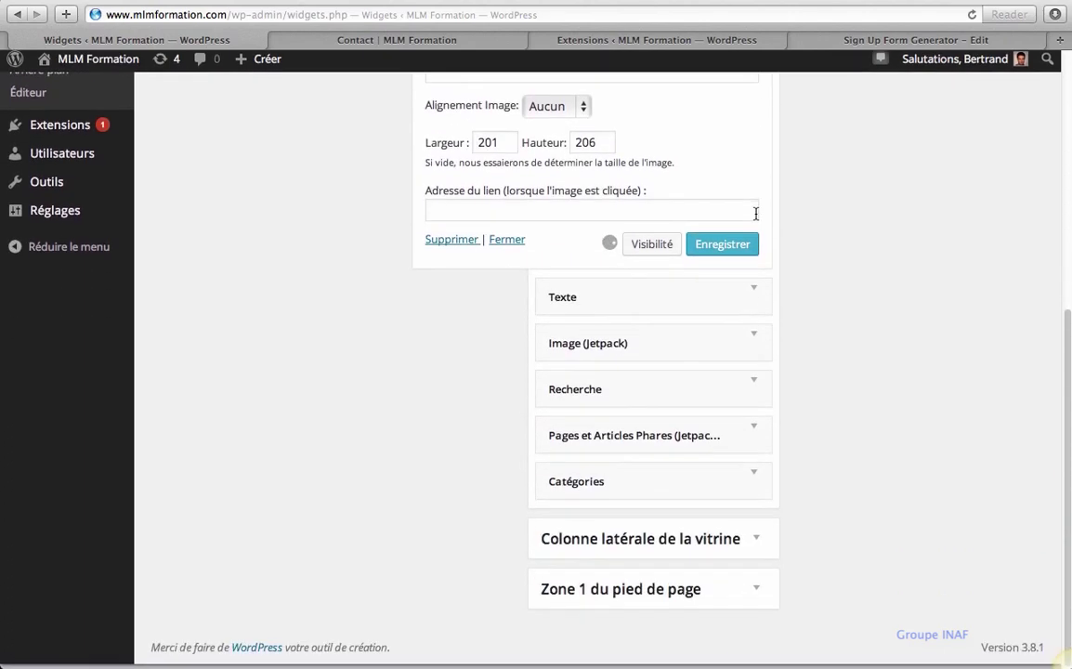
{"action": "left_click", "coordinate": [751, 296]}
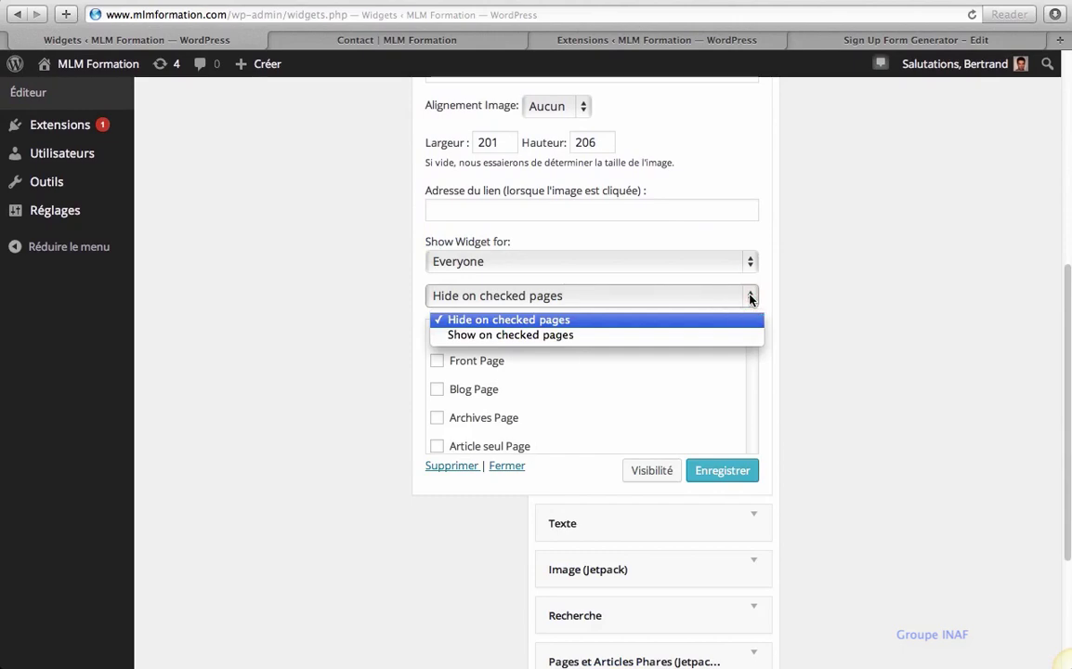
{"action": "left_click", "coordinate": [699, 336]}
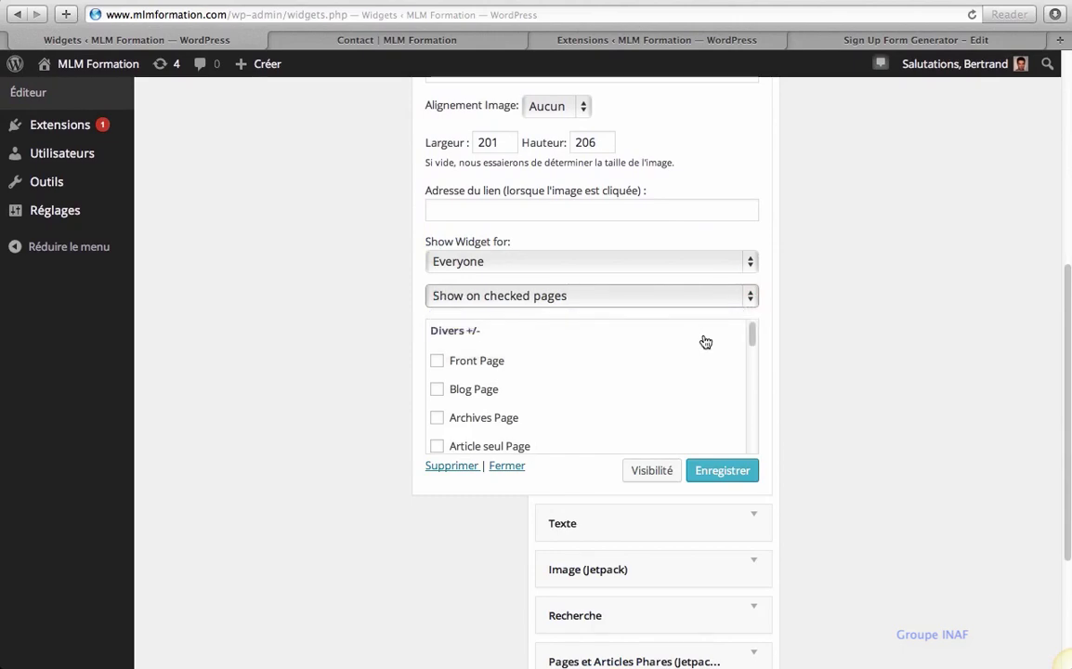
{"action": "left_click_drag", "start_coordinate": [753, 335], "coordinate": [751, 377]}
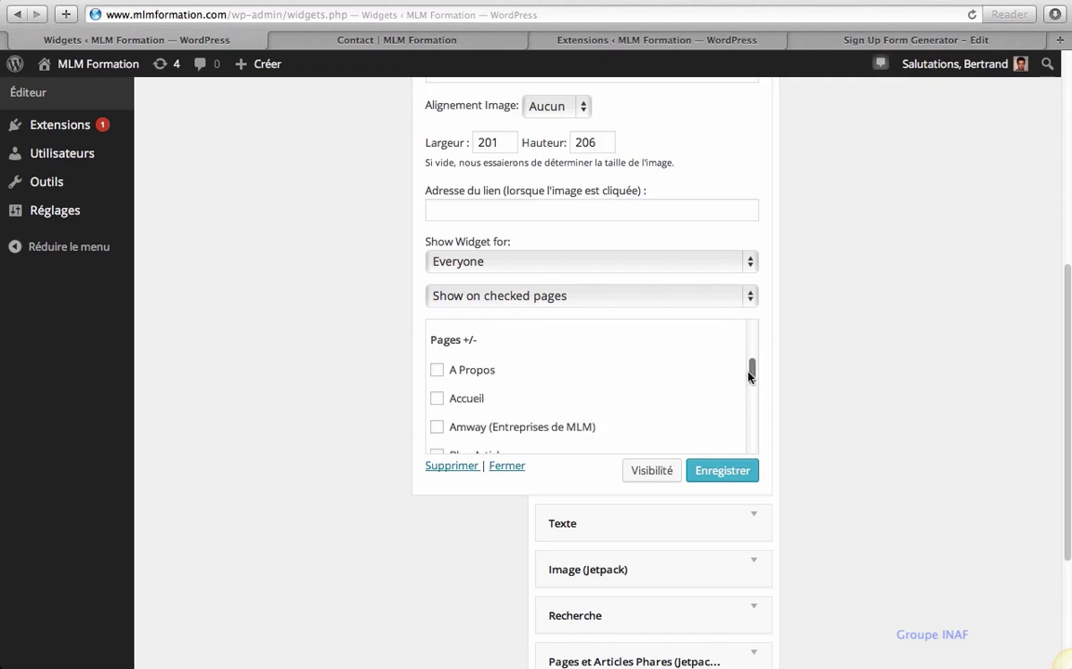
{"action": "left_click", "coordinate": [437, 370]}
{"action": "left_click", "coordinate": [720, 471]}
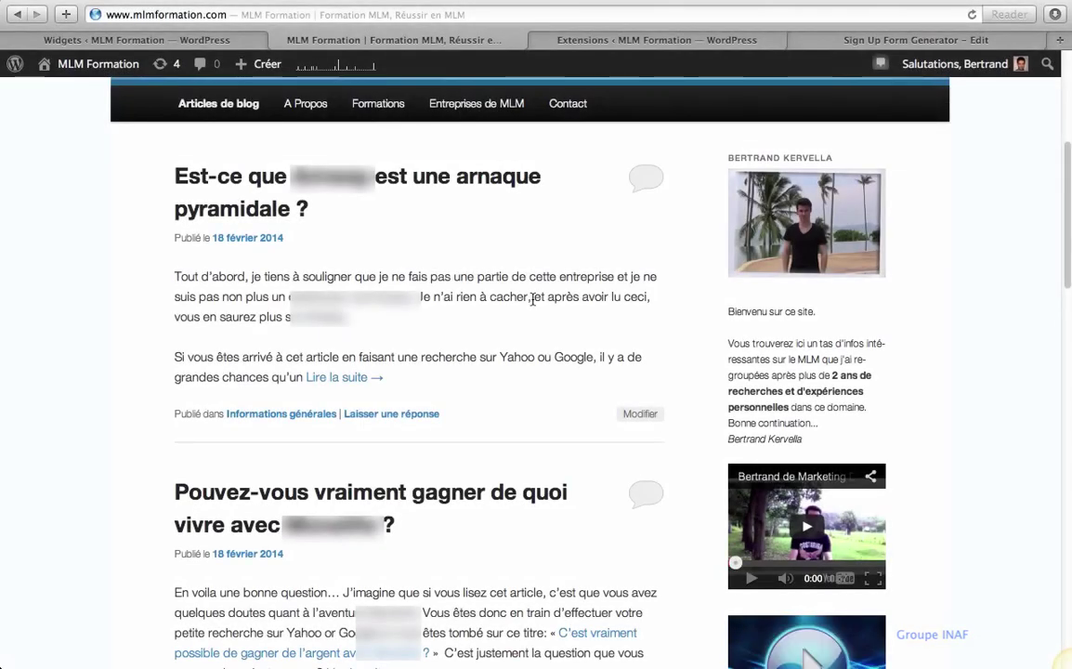
Examine the sidebar widgets on the site's blog home page, A Propos page and Contact page
{"action": "scroll", "coordinate": [533, 302], "scroll_direction": "down", "scroll_amount": 3}
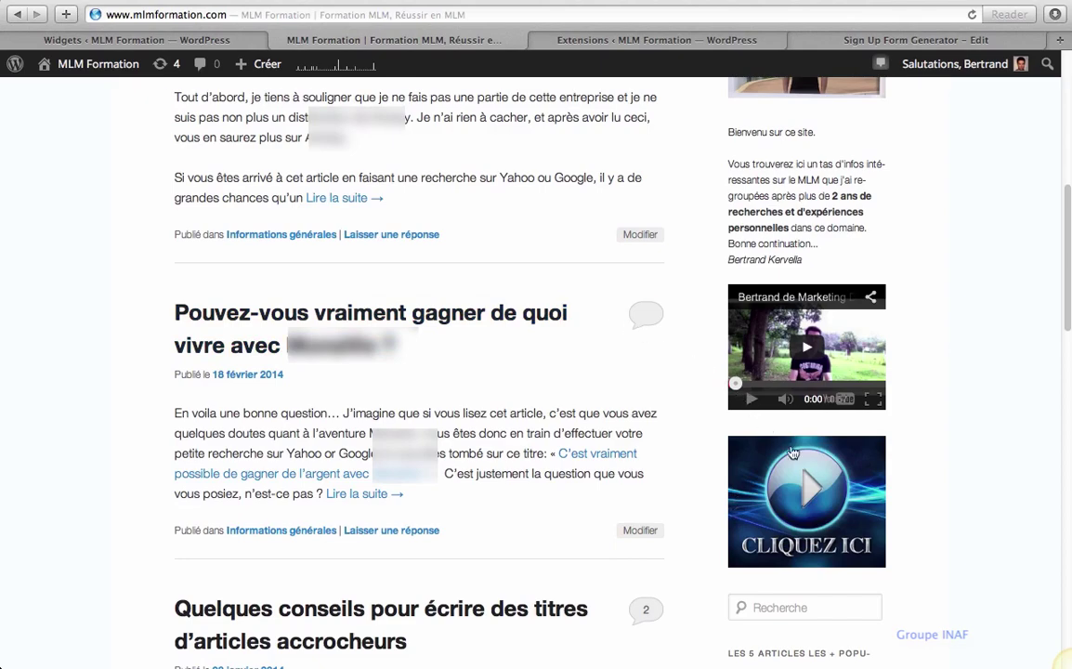
{"action": "left_click", "coordinate": [817, 493]}
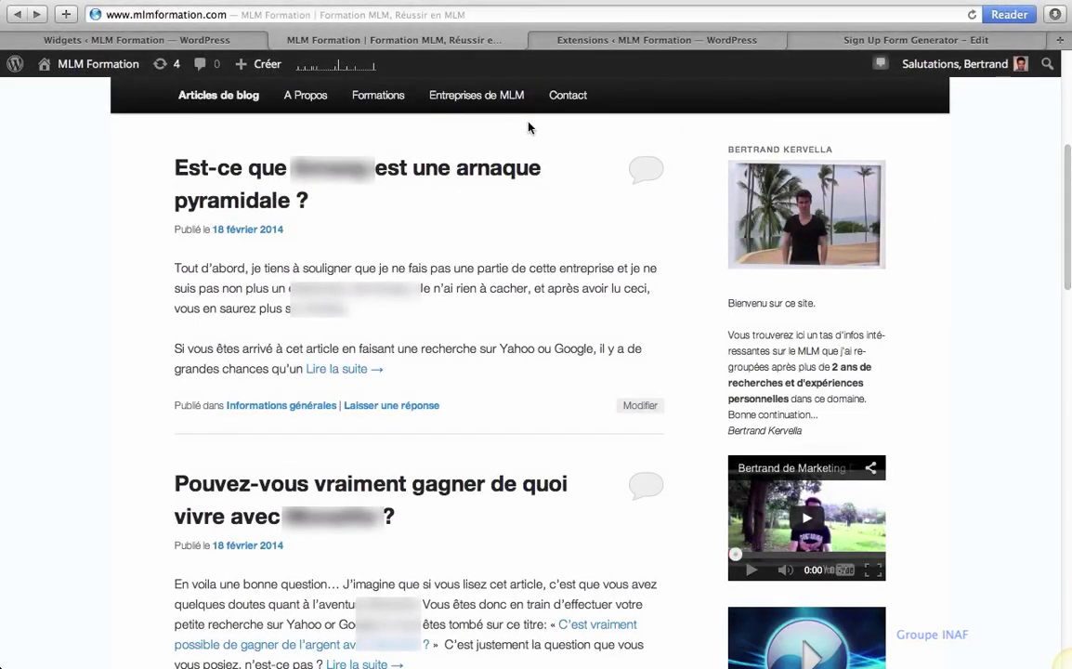
{"action": "left_click", "coordinate": [323, 105]}
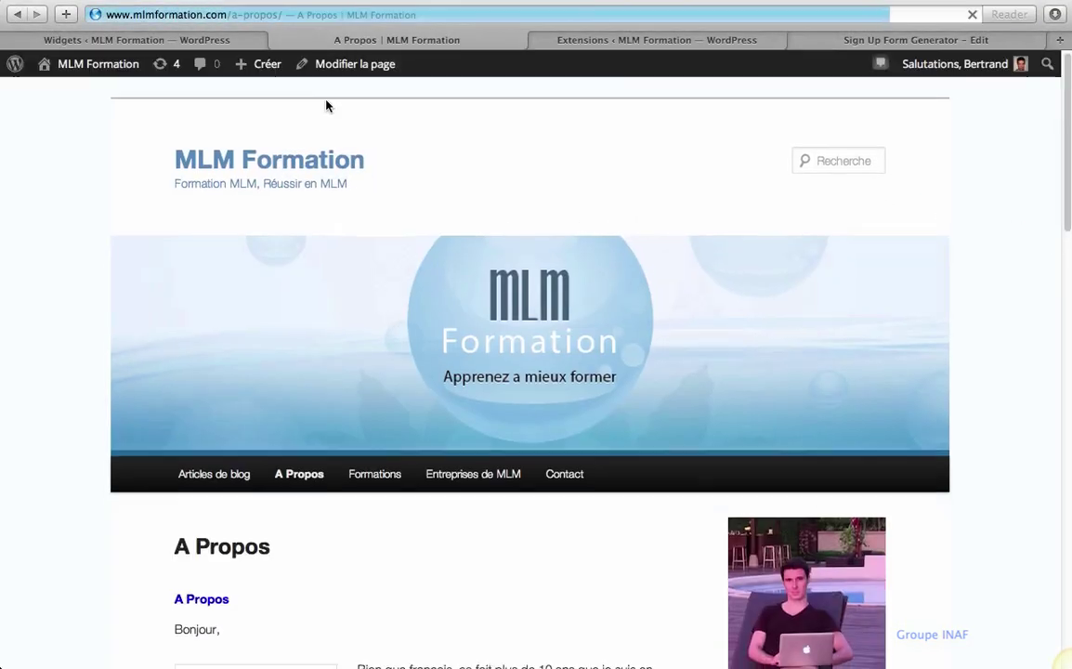
{"action": "scroll", "coordinate": [326, 106], "scroll_direction": "down", "scroll_amount": 5}
{"action": "scroll", "coordinate": [326, 106], "scroll_direction": "down", "scroll_amount": 3}
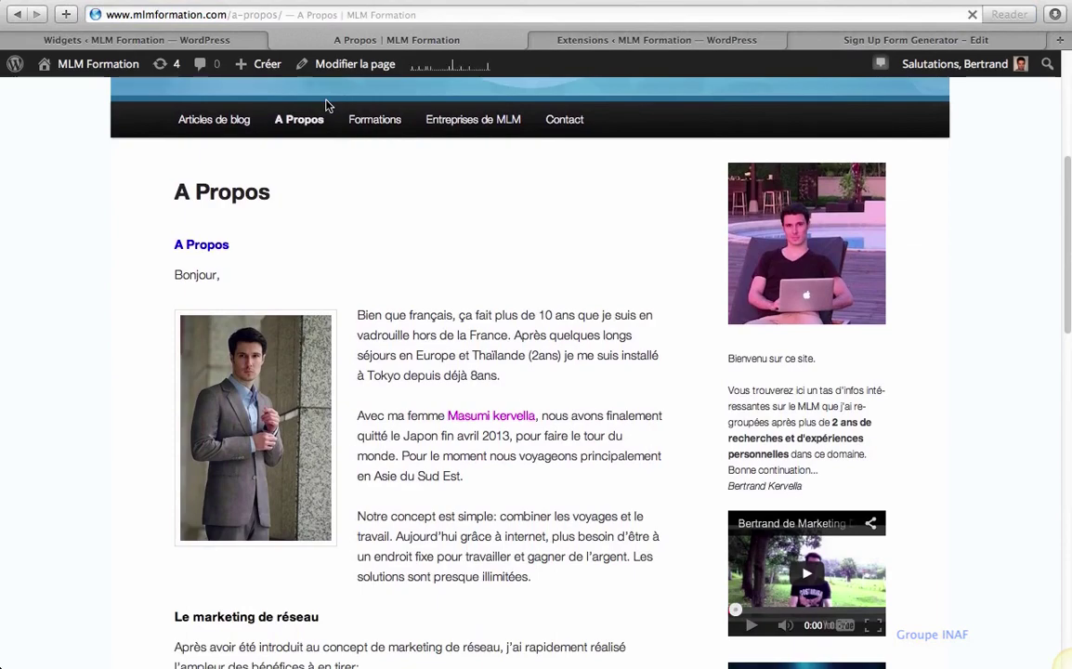
{"action": "left_click", "coordinate": [565, 119]}
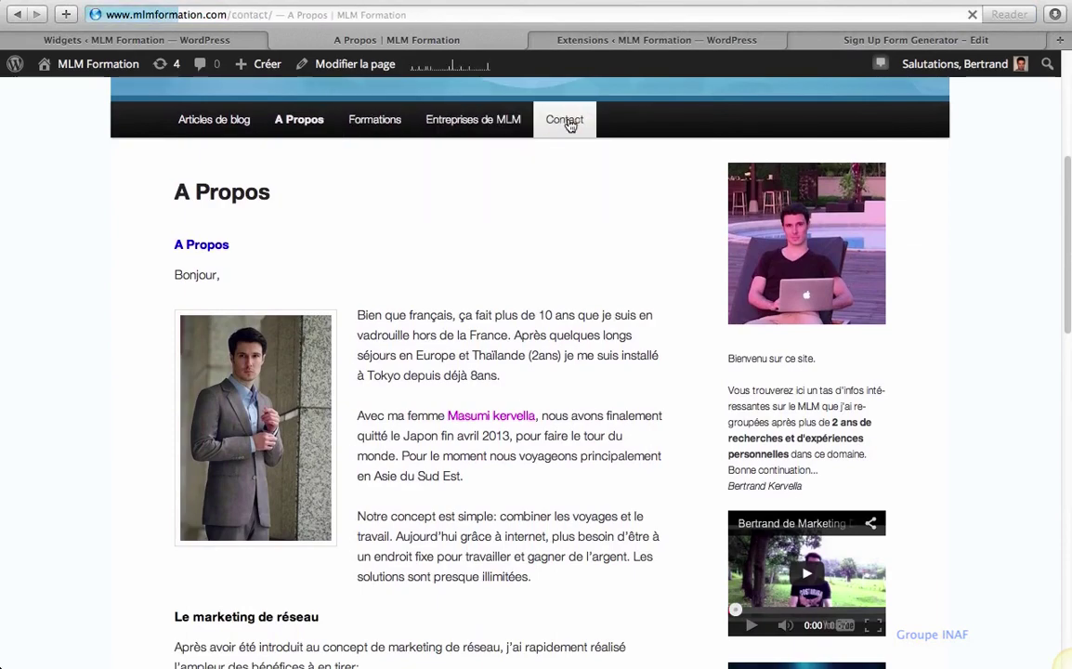
{"action": "scroll", "coordinate": [568, 124], "scroll_direction": "down", "scroll_amount": 4}
{"action": "scroll", "coordinate": [569, 124], "scroll_direction": "down", "scroll_amount": 5}
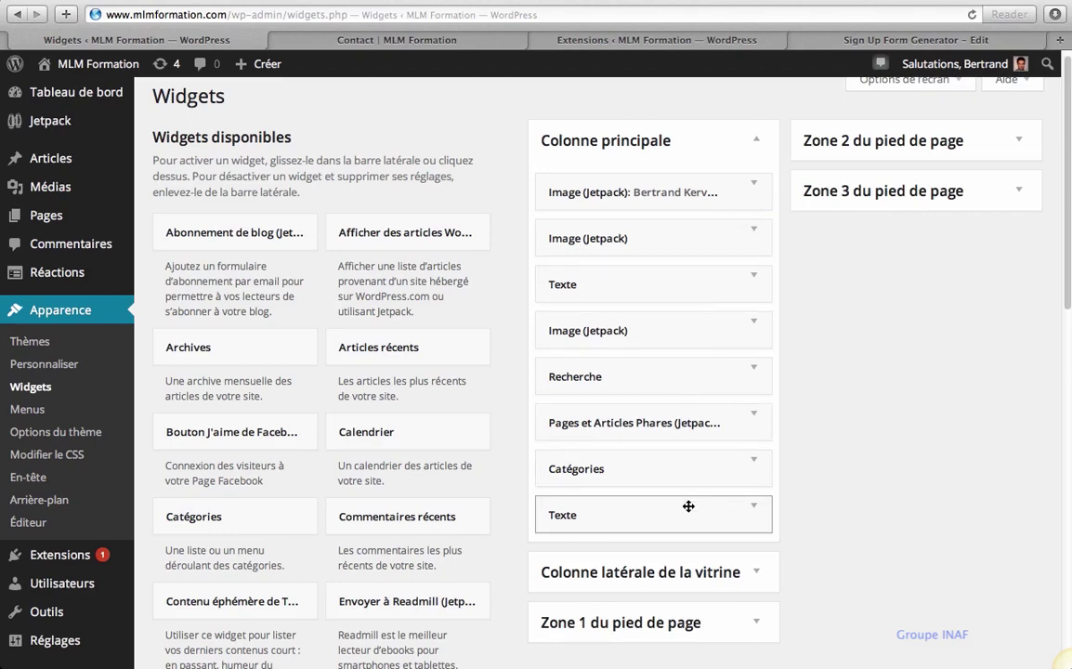
Open the page visibility choices of the second Image (Jetpack) widget in Colonne principale
{"action": "left_click", "coordinate": [756, 234]}
{"action": "scroll", "coordinate": [697, 420], "scroll_direction": "down", "scroll_amount": 5}
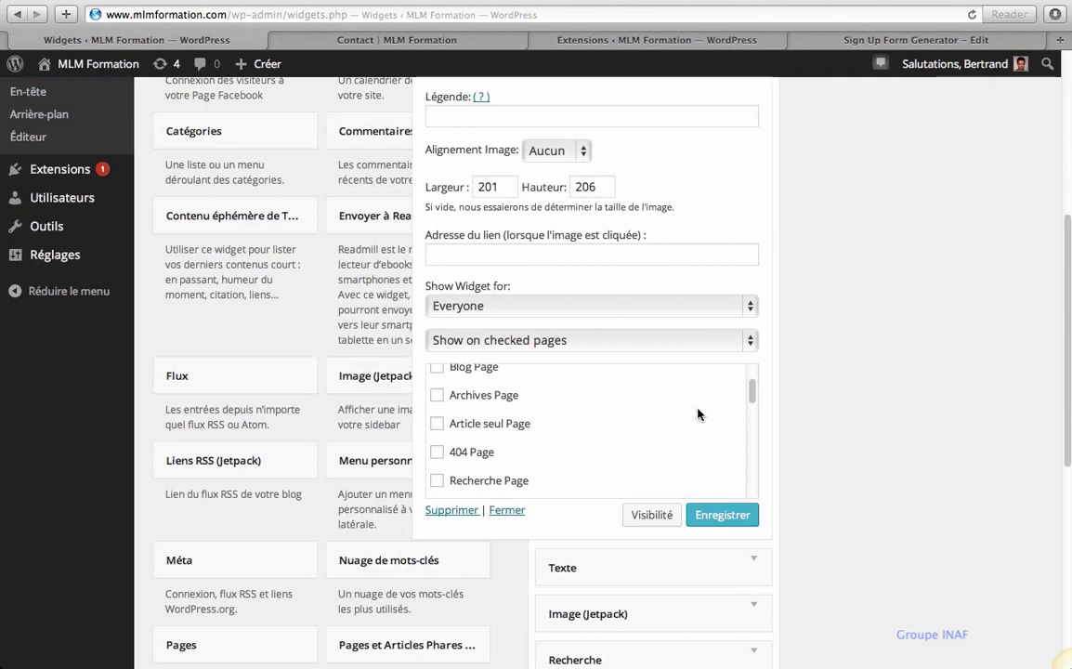
{"action": "left_click", "coordinate": [750, 344]}
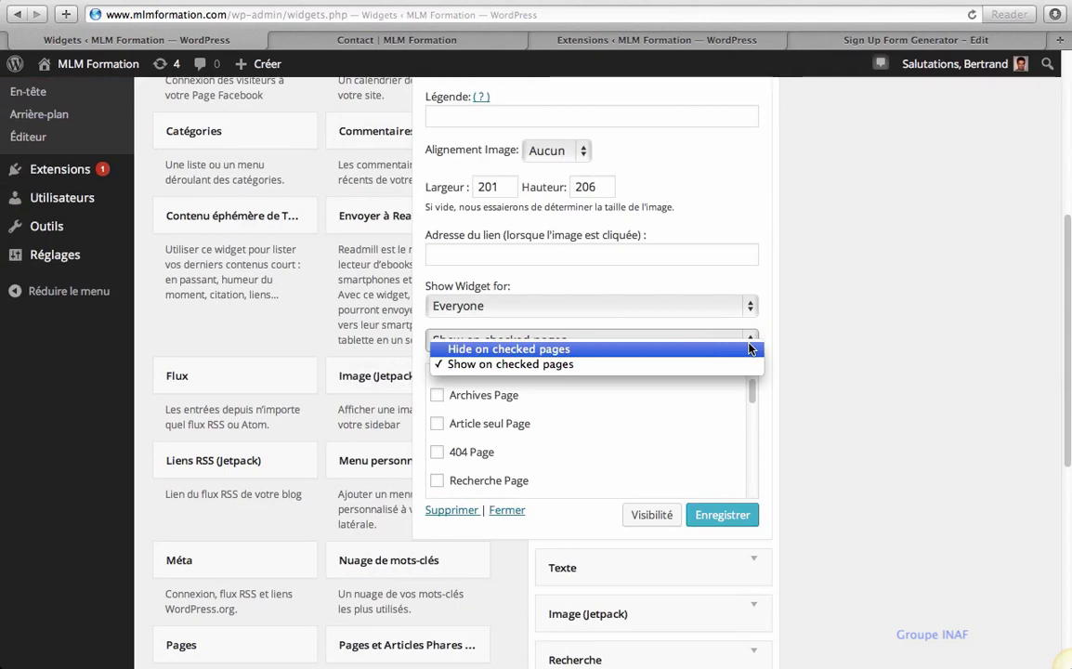